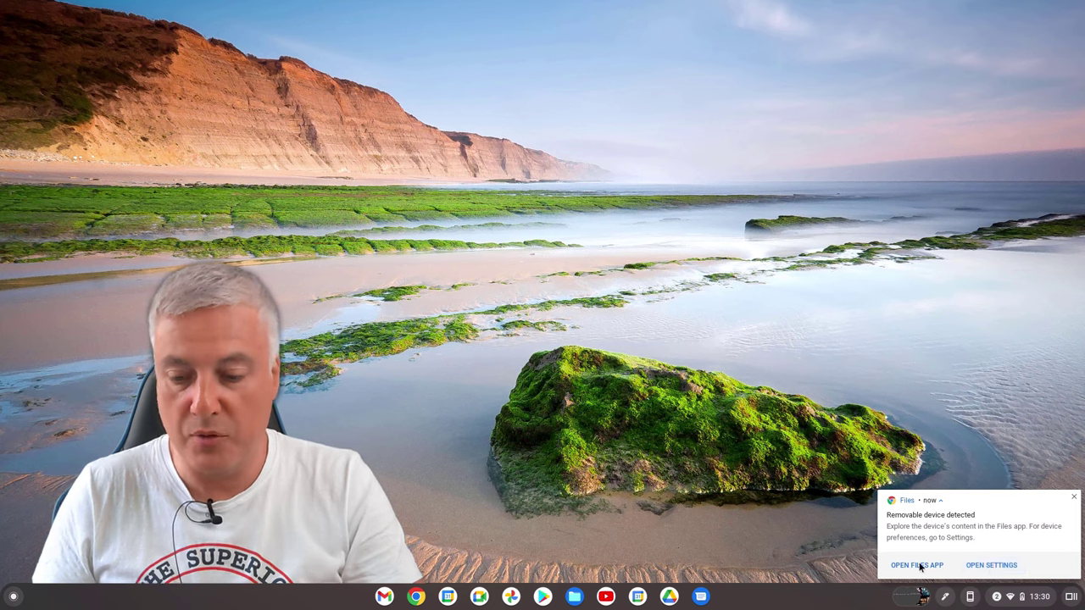
Step: Dismiss the removable device notice and open Netflix on the main viewing profile
click(1073, 499)
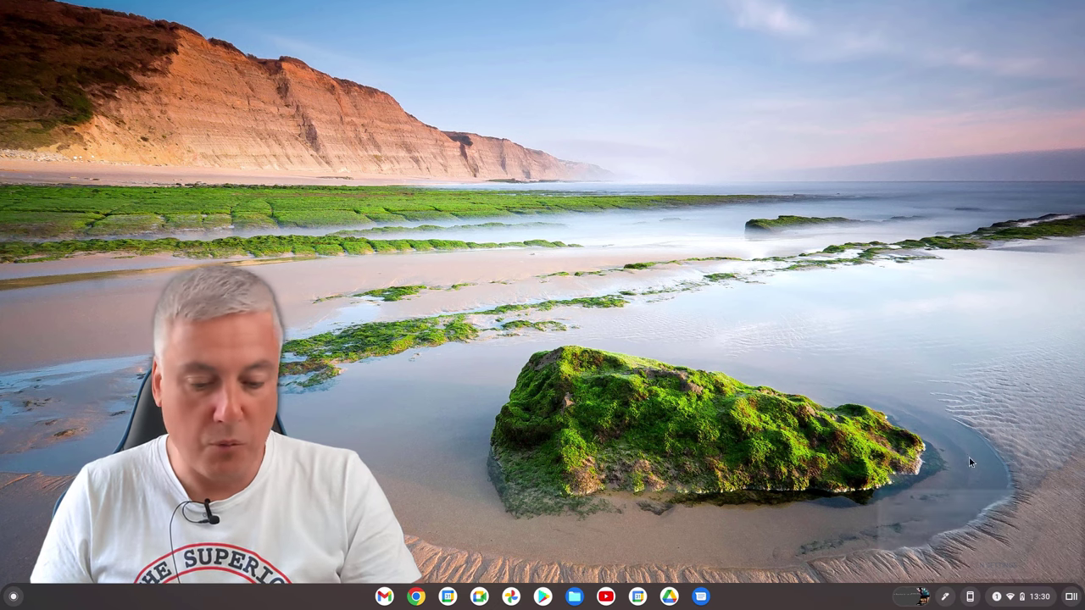
click(12, 596)
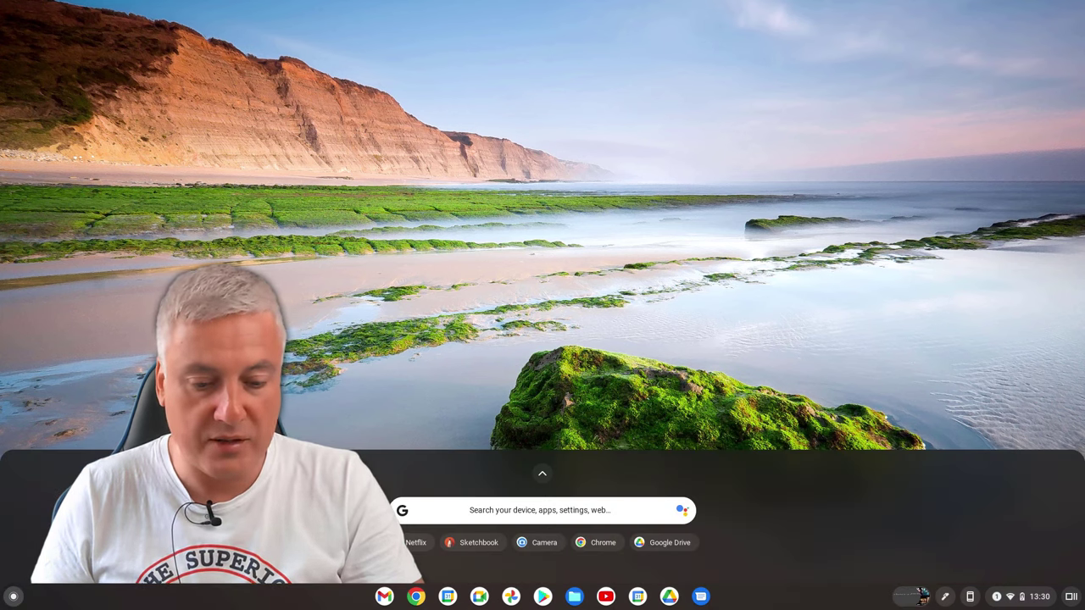
click(416, 542)
click(426, 294)
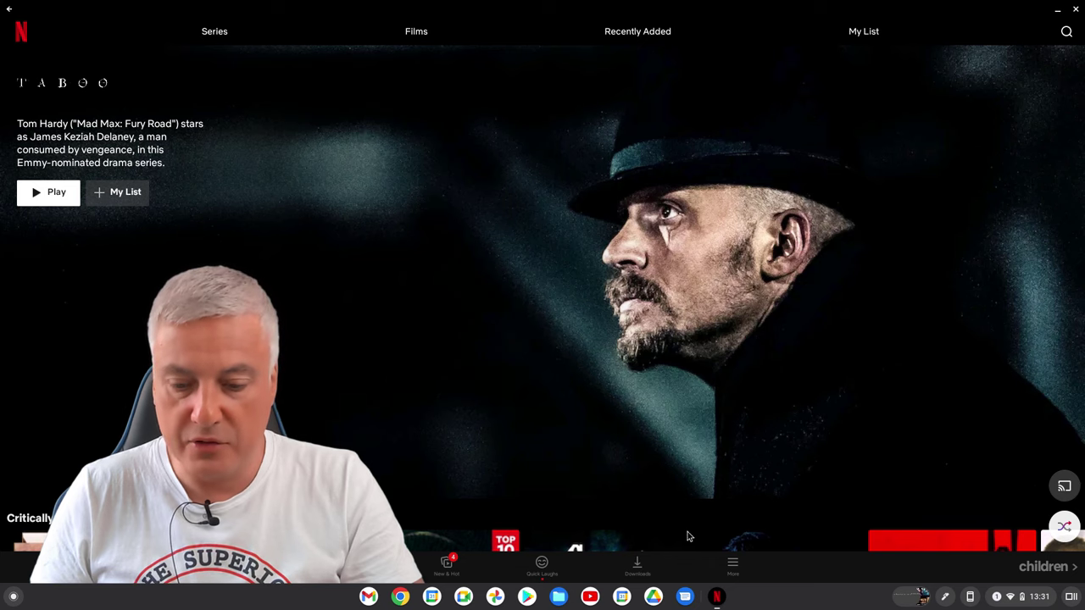
Step: Check Download Location in App Settings, confirm 'No external storage', and close Netflix
click(733, 567)
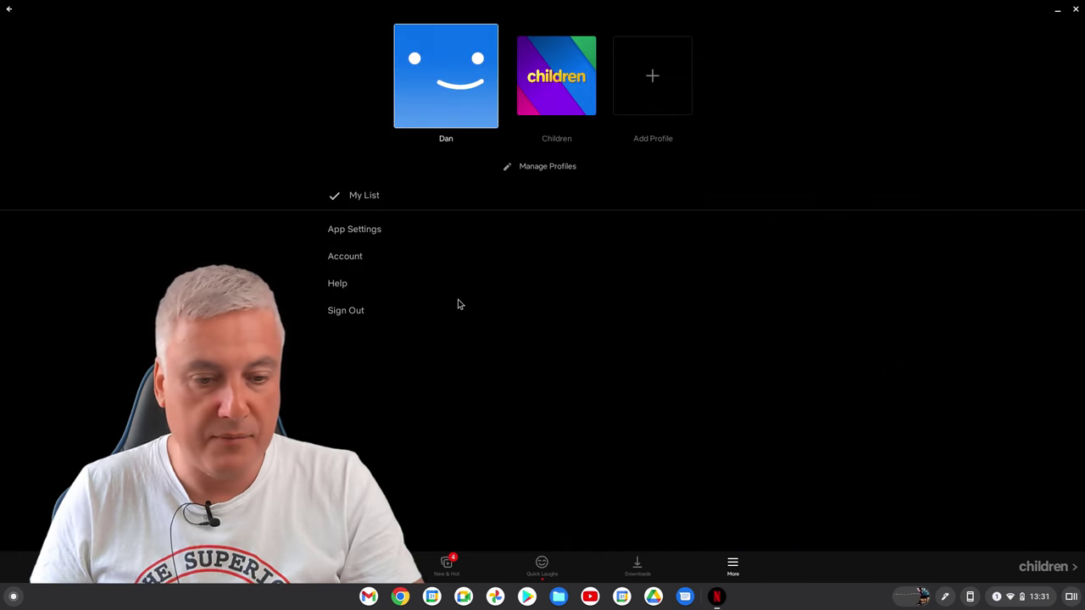
click(356, 231)
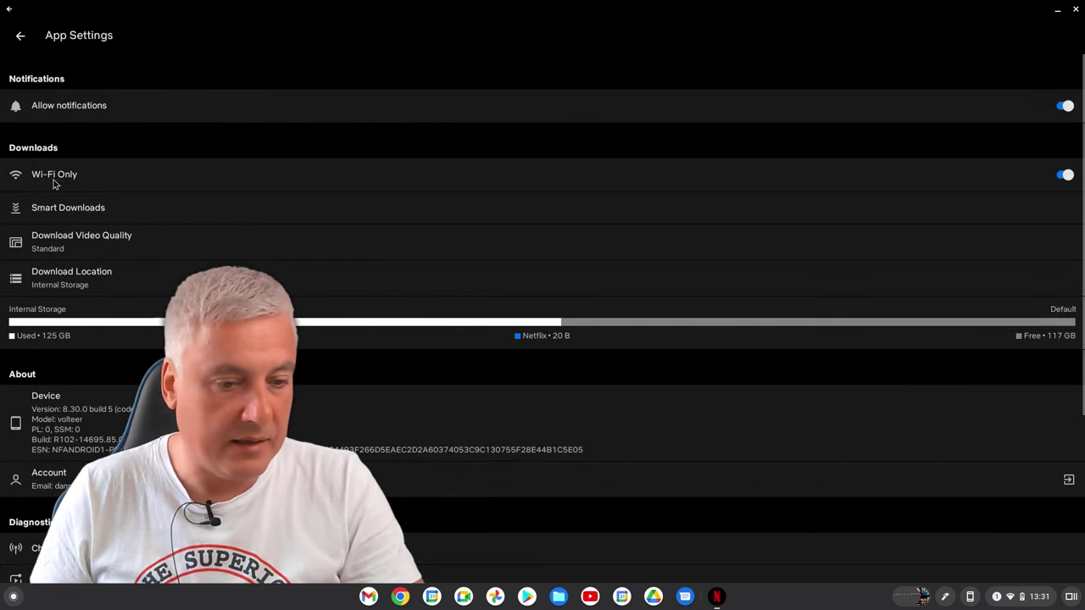
click(50, 283)
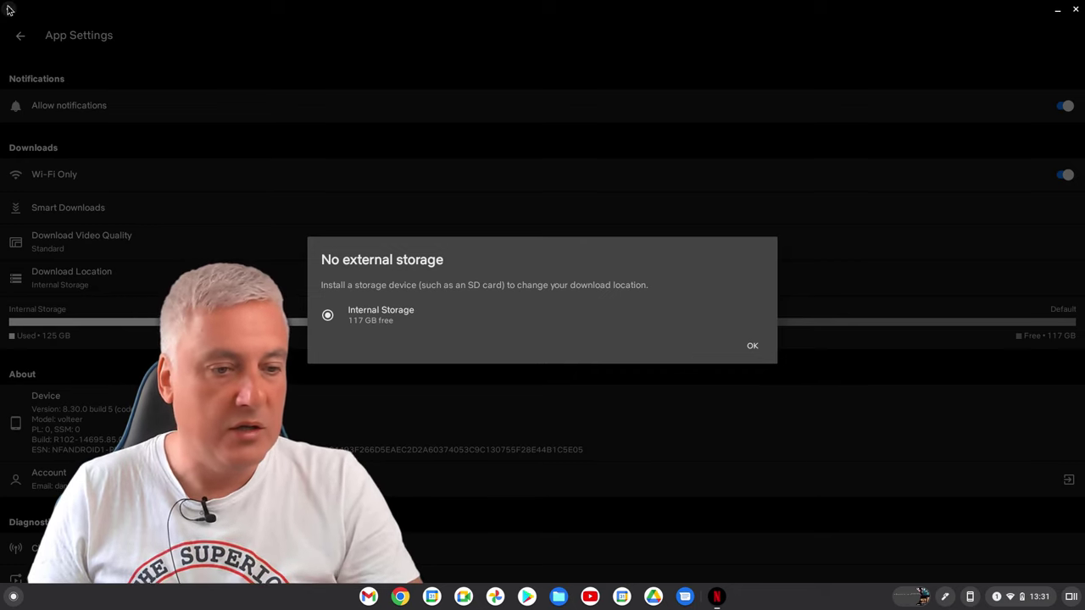
click(8, 10)
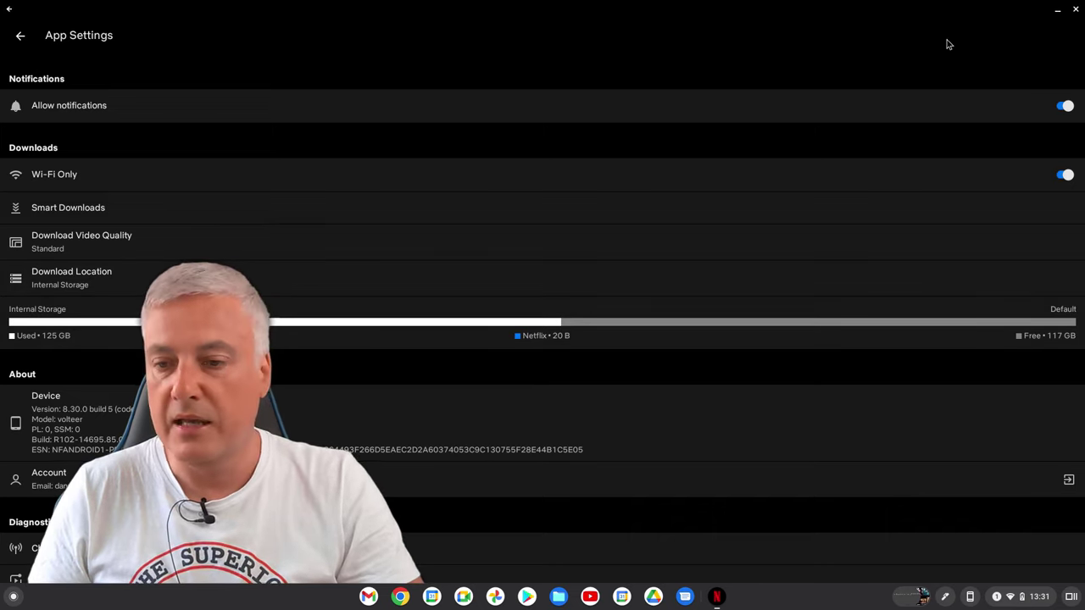
click(1076, 9)
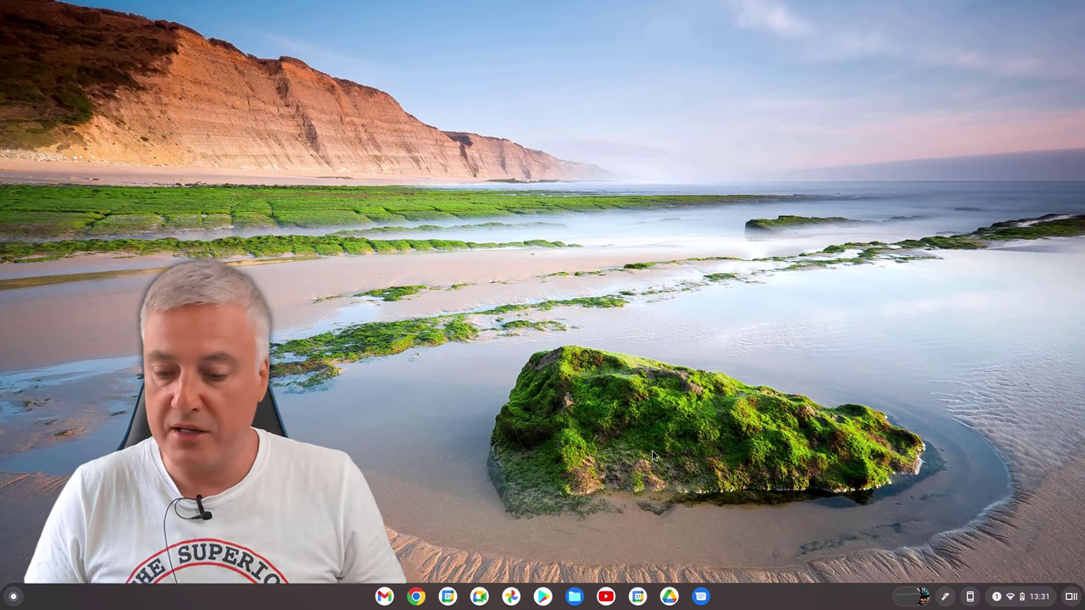
Step: Turn on USBCStorage under Device > Storage management > External storage preferences, then close Settings
click(1024, 598)
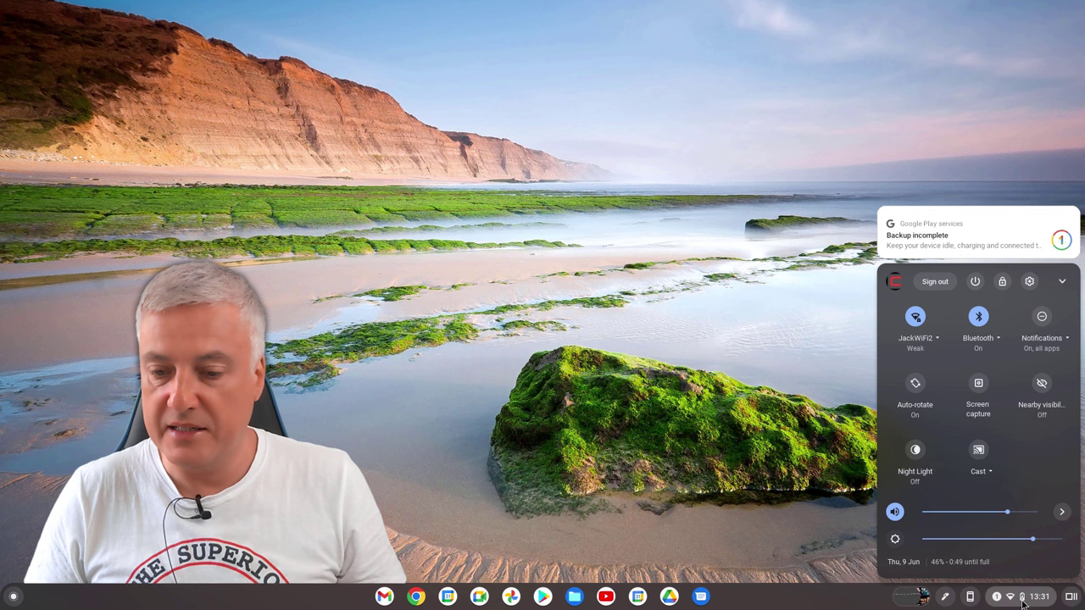
click(1030, 282)
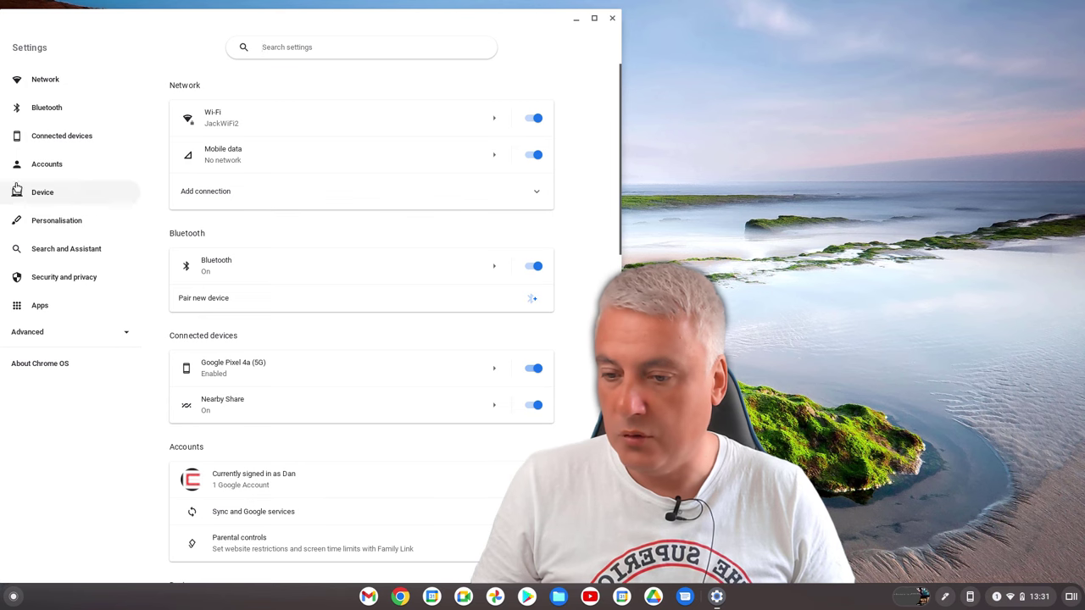
click(46, 202)
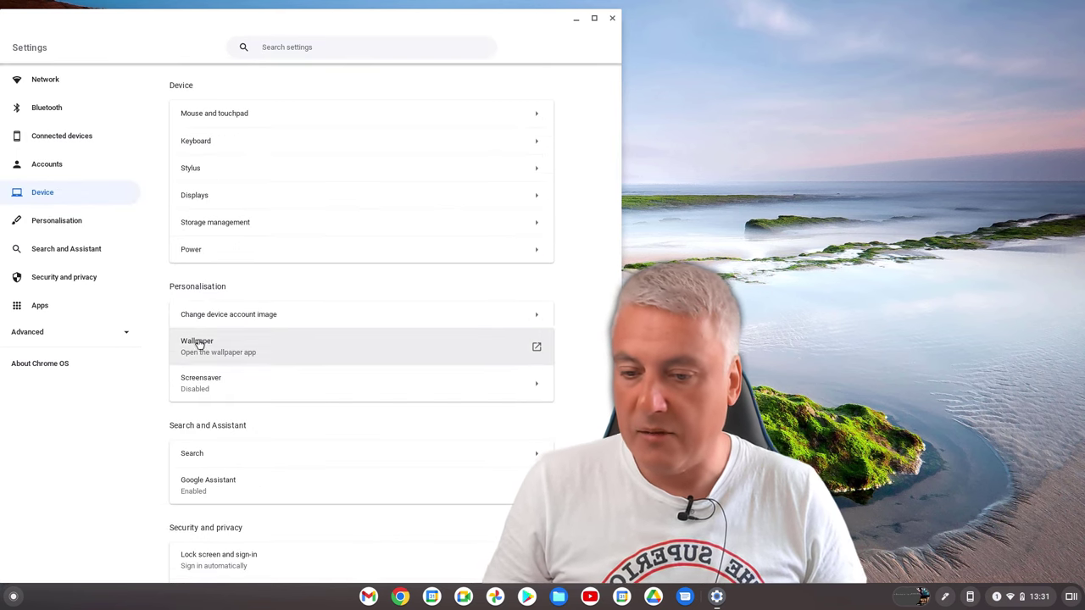
click(296, 225)
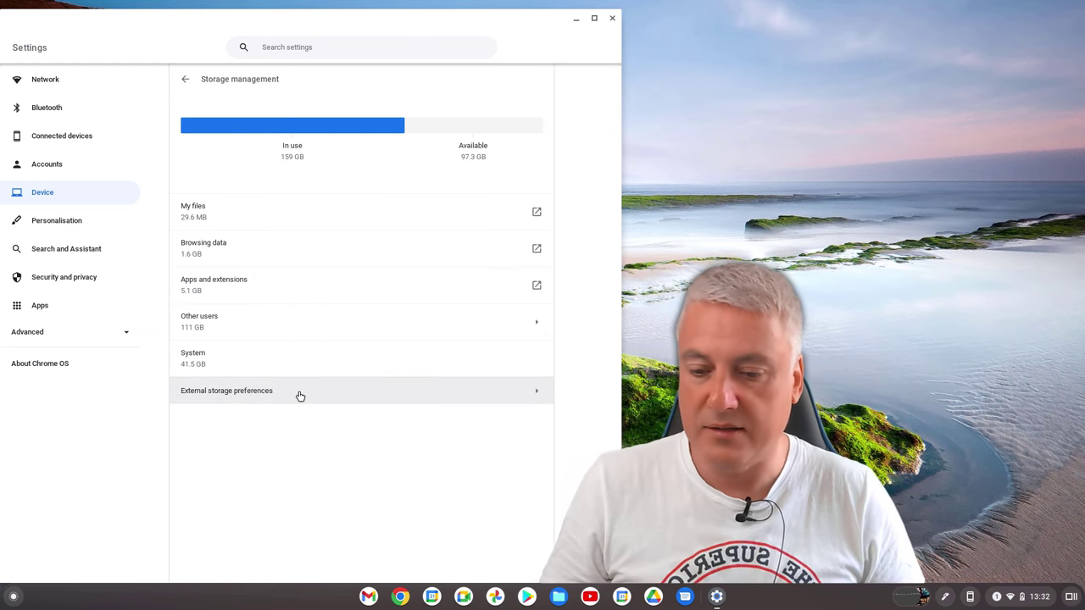
click(302, 394)
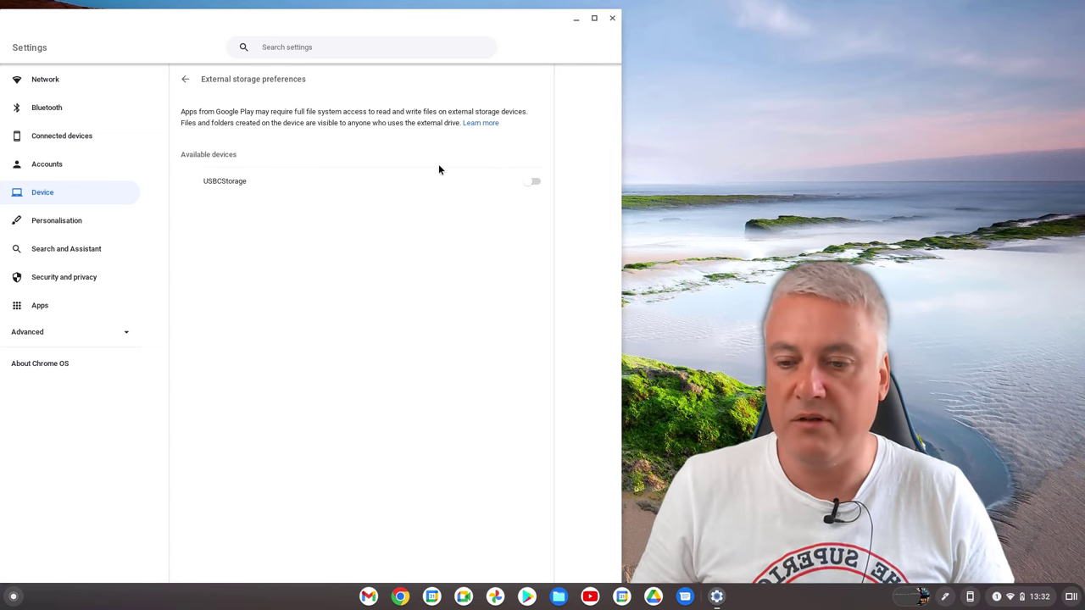
click(533, 182)
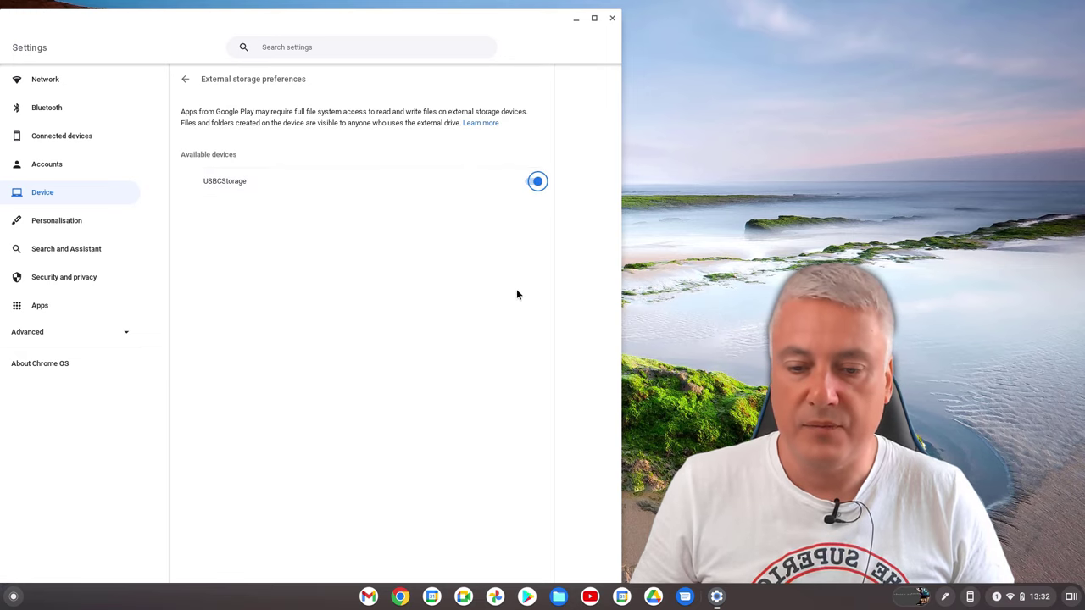
click(614, 19)
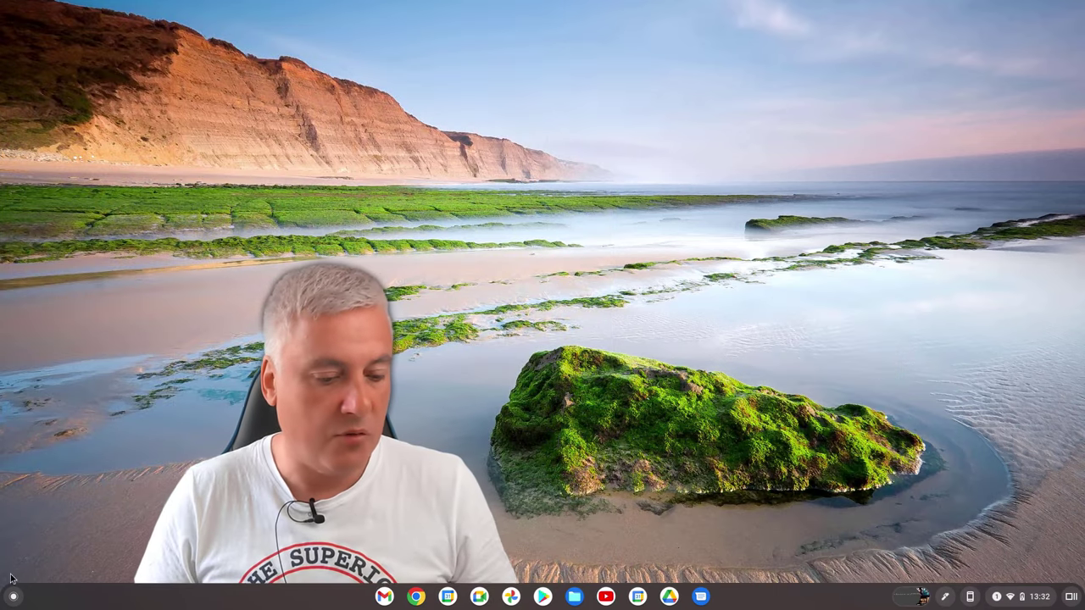
Step: Reopen Netflix with a profile and set the App Settings Download Location to SD Card
click(11, 597)
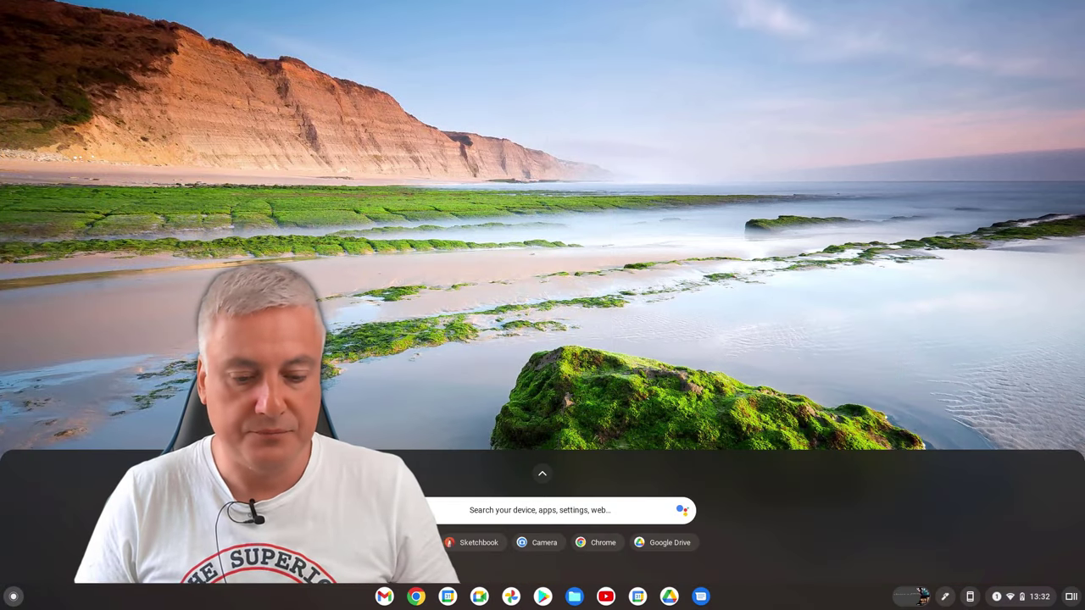
click(471, 542)
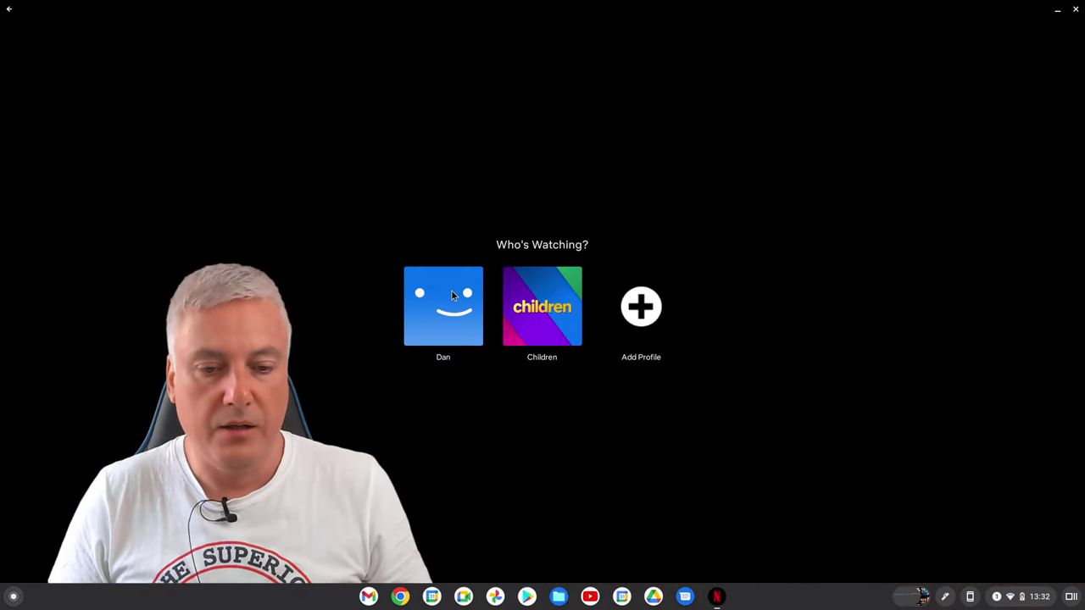
click(540, 306)
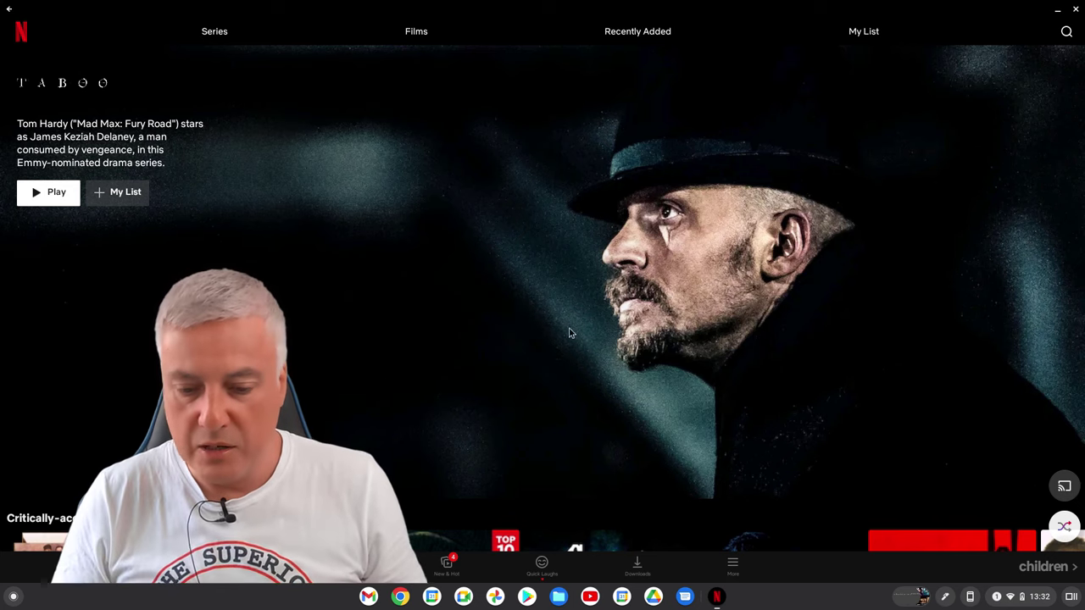
click(732, 568)
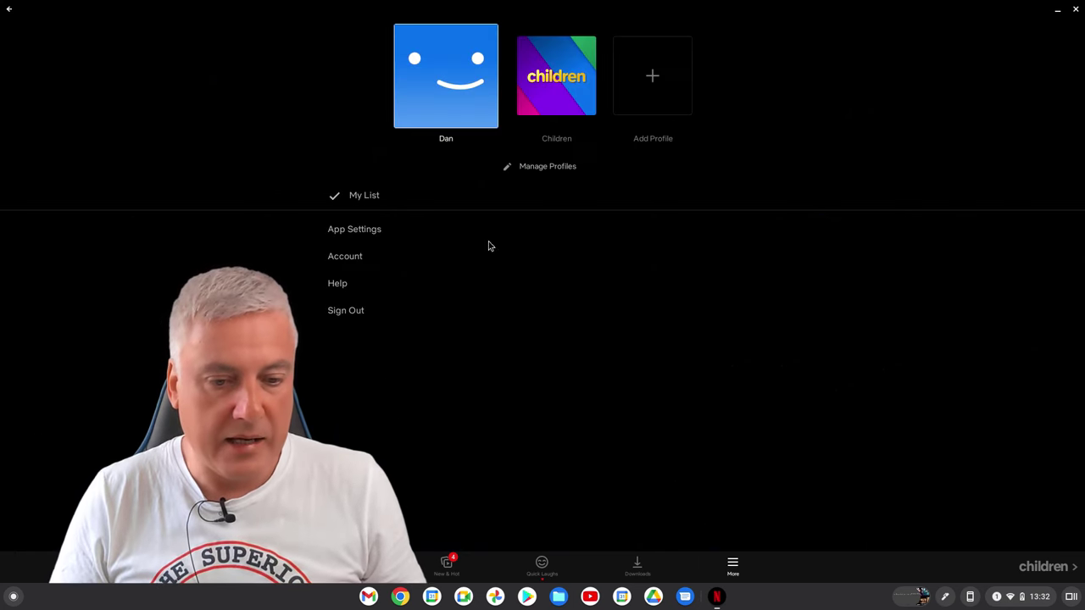
click(364, 228)
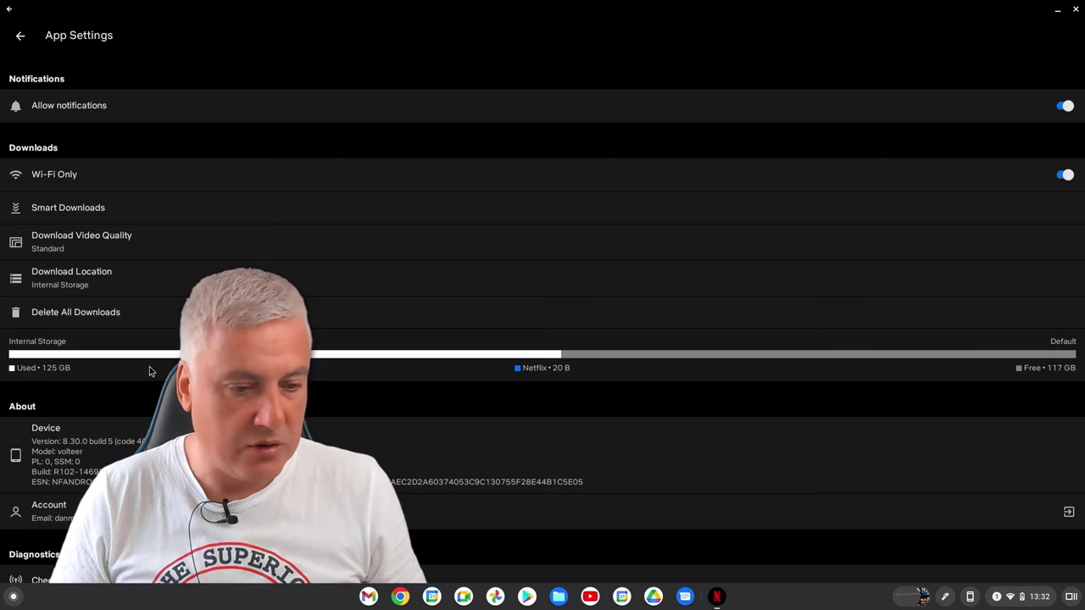
click(60, 279)
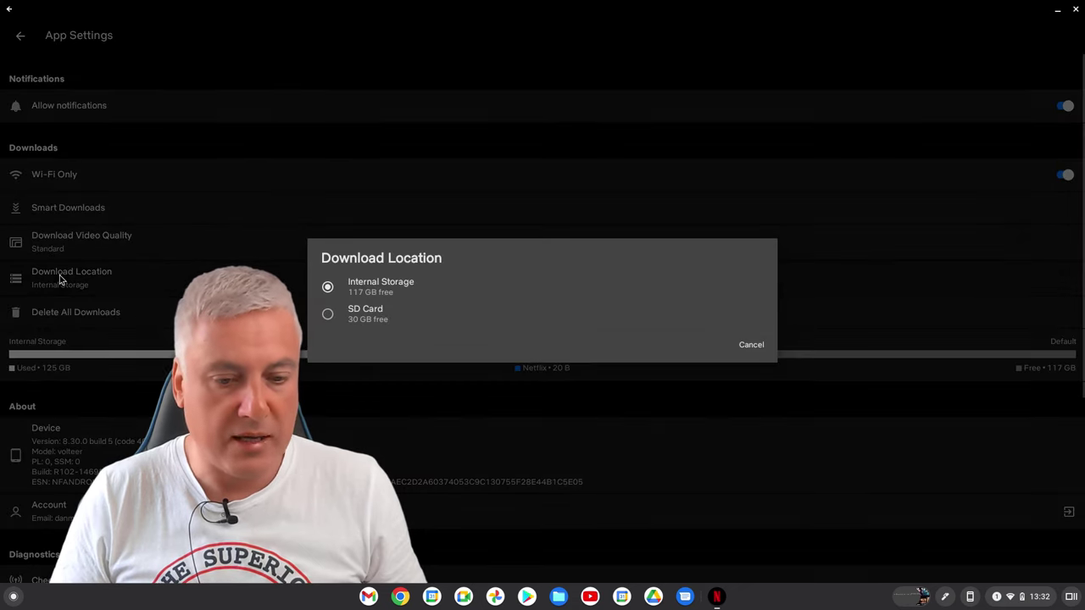
click(328, 314)
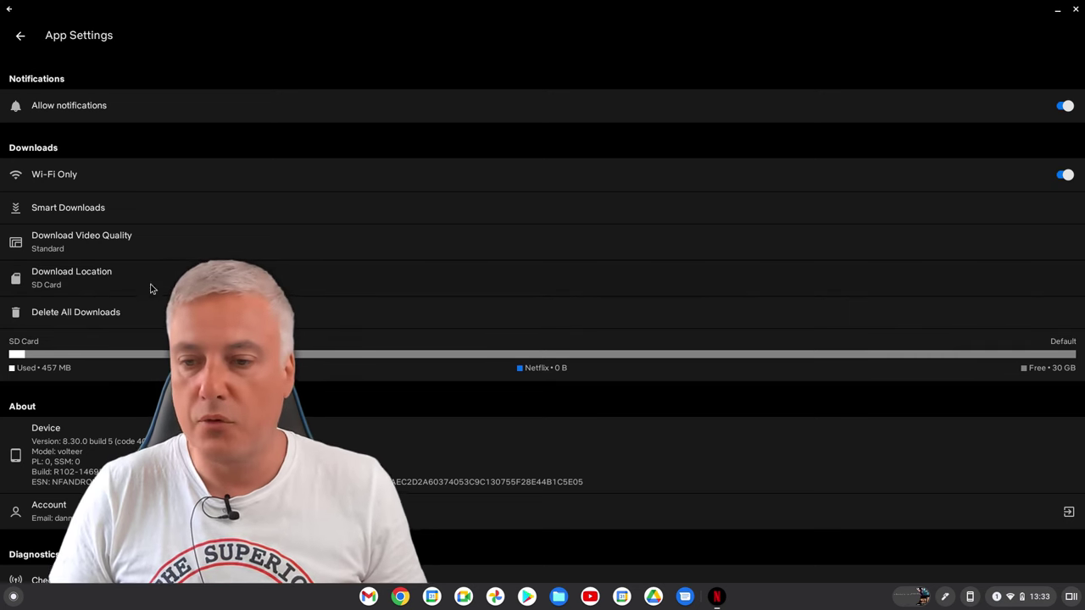
click(1077, 10)
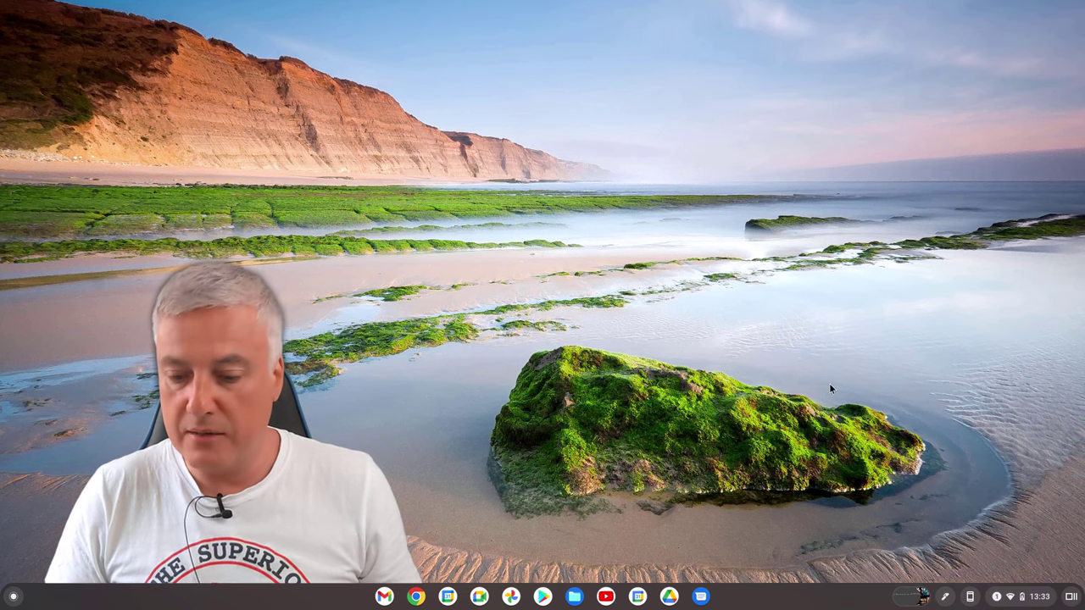
click(1030, 601)
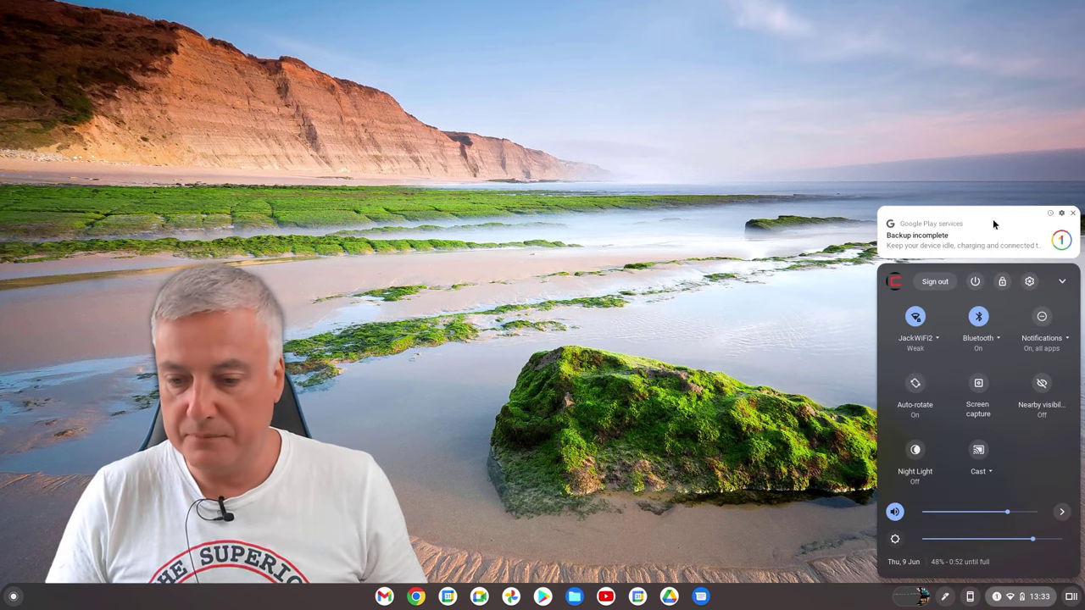
click(1029, 283)
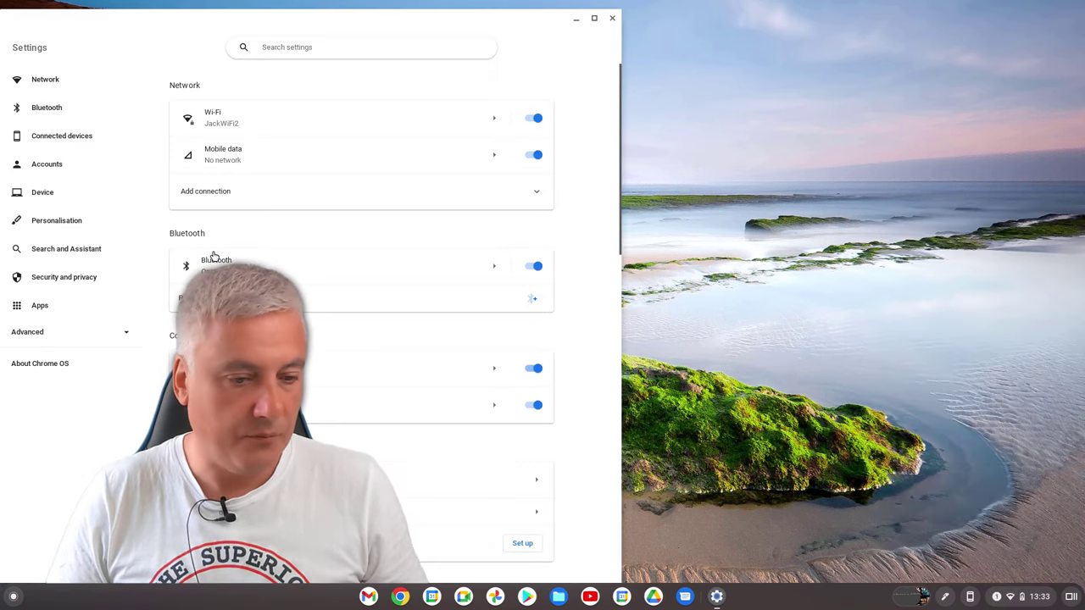
click(43, 194)
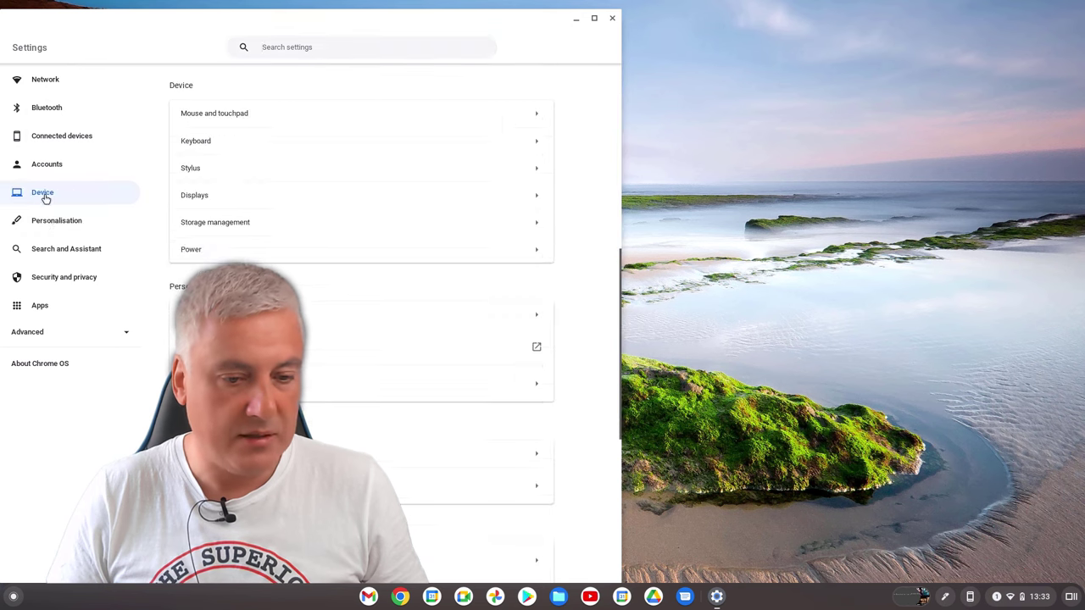
click(280, 220)
click(373, 391)
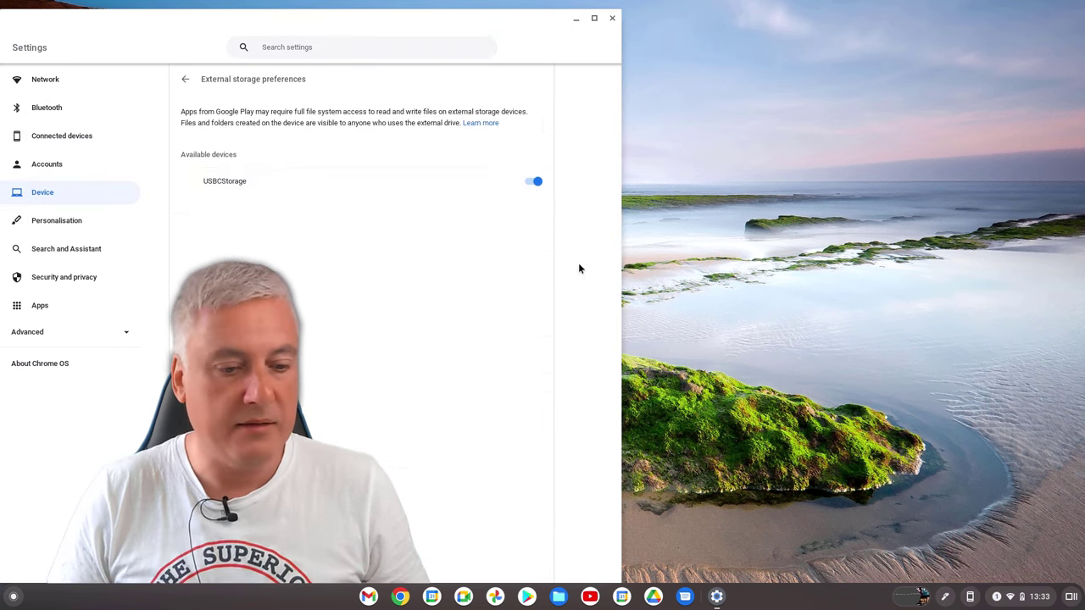
click(612, 20)
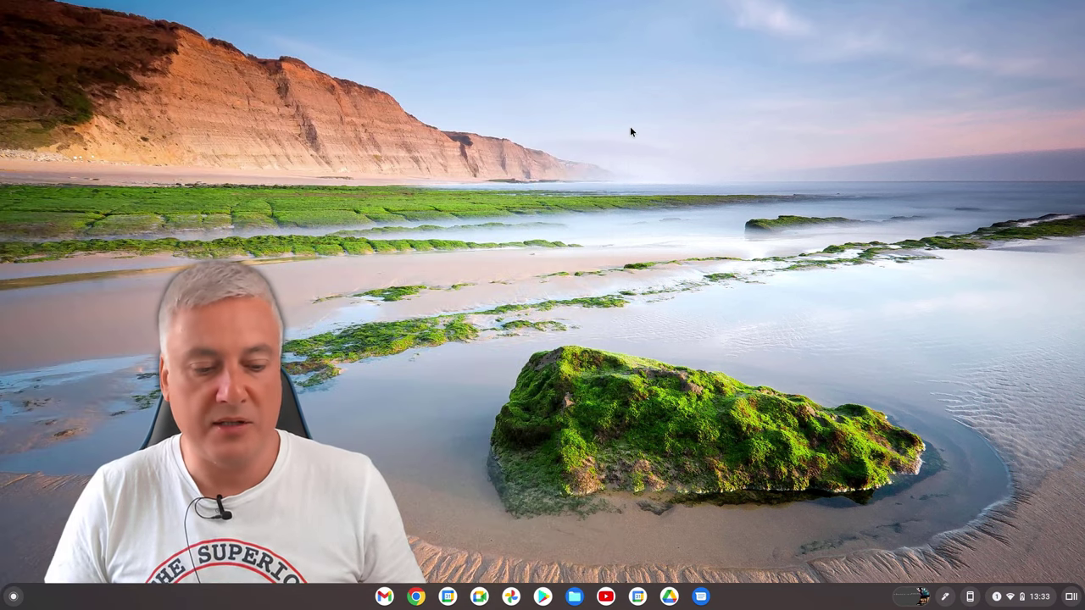
Step: Eject USBCStorage from the Files sidebar and close the Files window
click(574, 597)
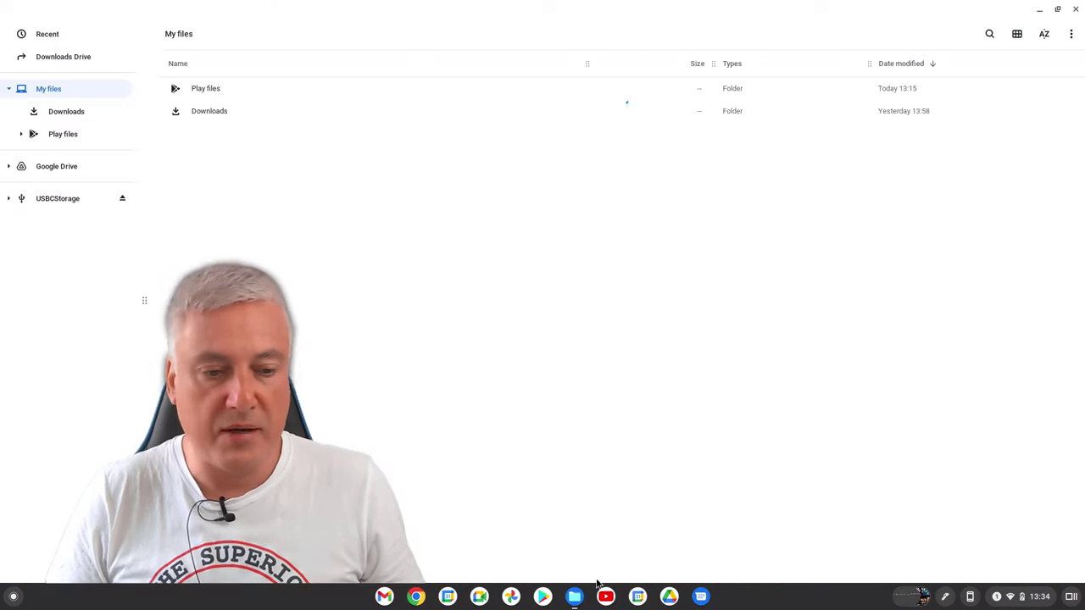
click(122, 199)
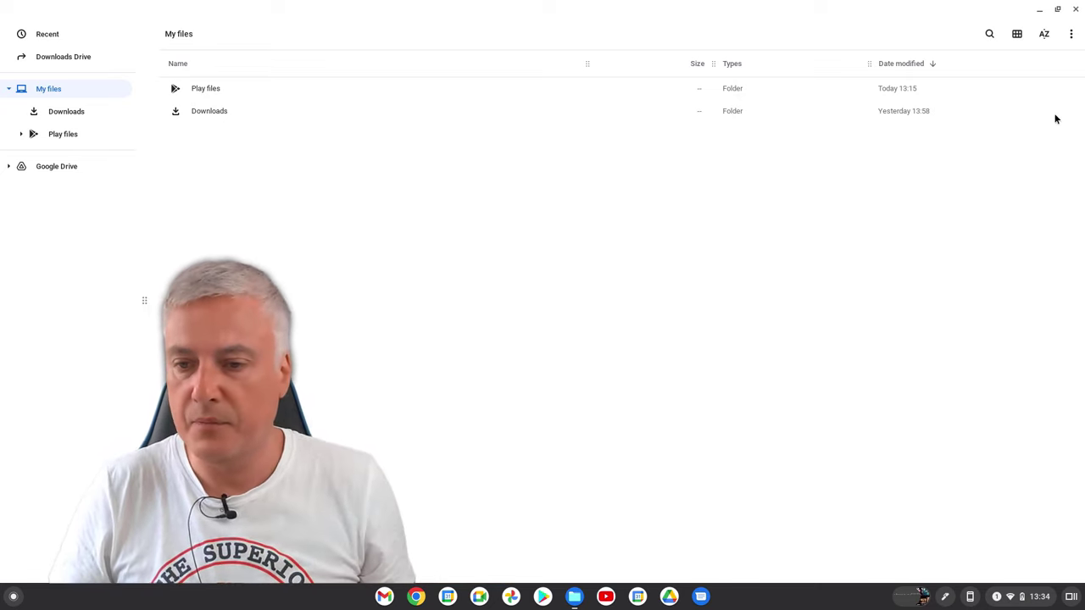
click(1076, 9)
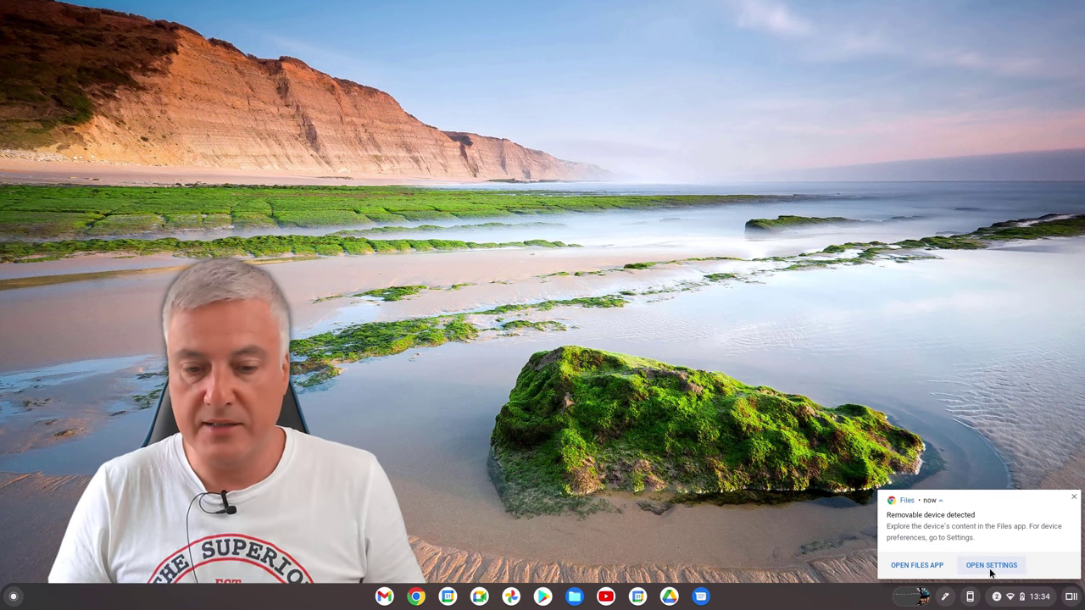
Step: Open External storage preferences for the reconnected USBCStorage drive from its notification
click(990, 568)
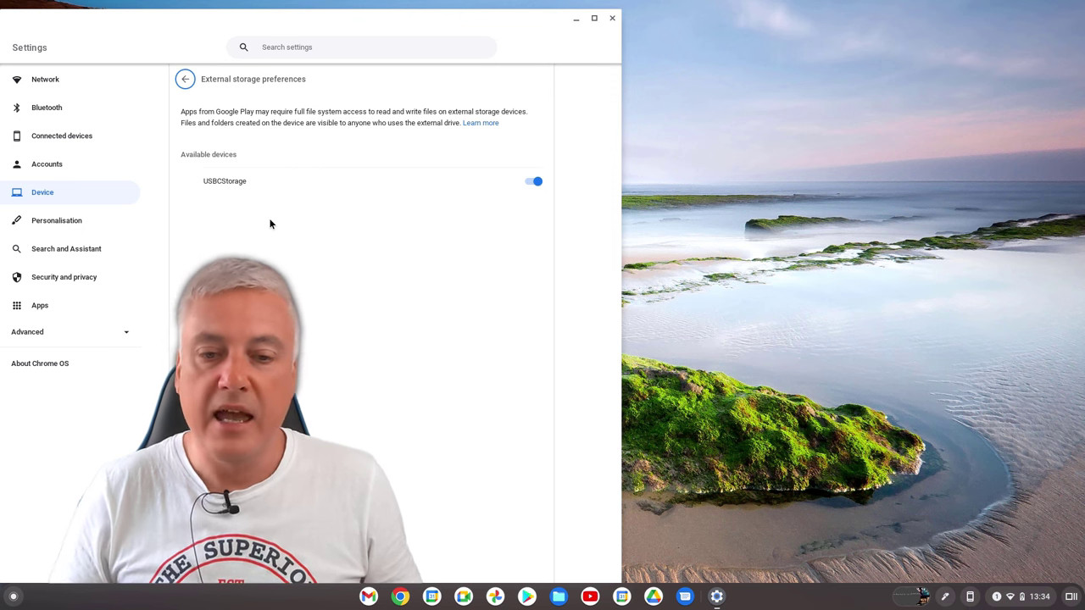
Step: Close the ChromeOS Settings window
click(612, 18)
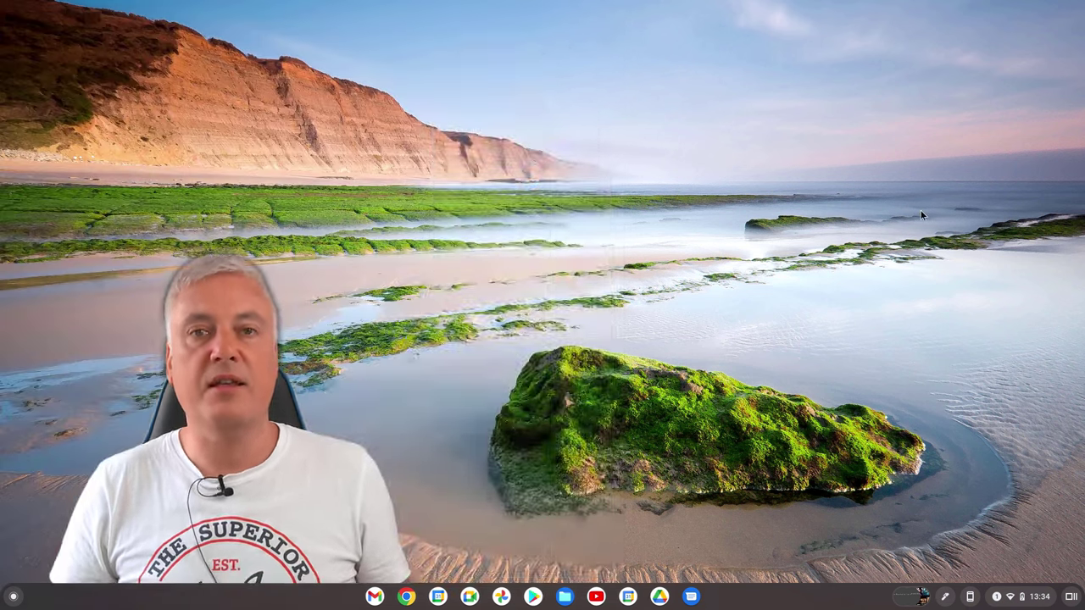